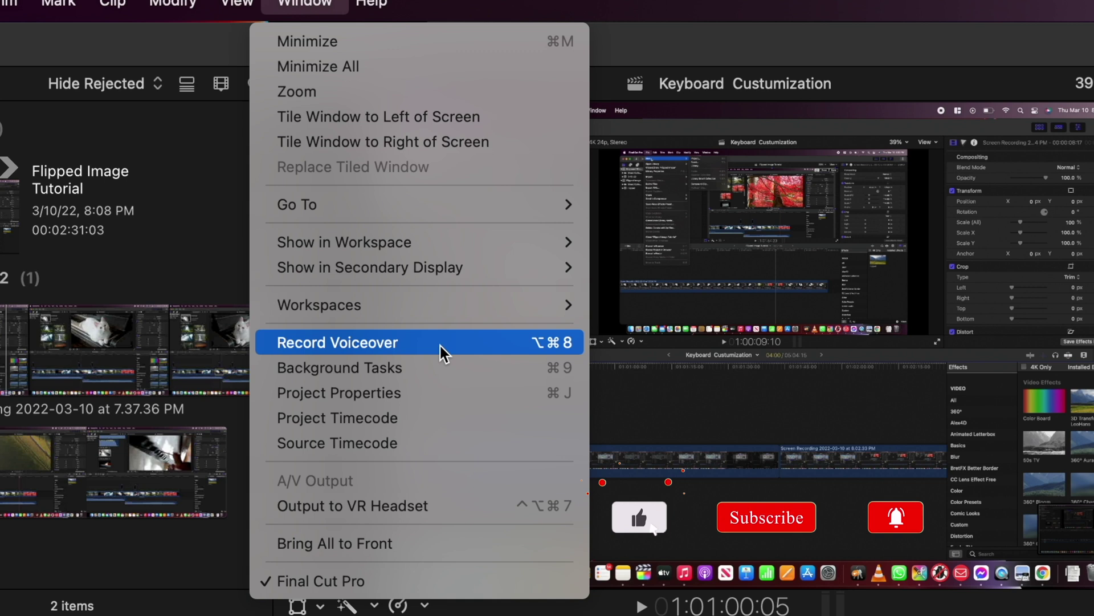
Open the Record Voiceover window, which shows input gain 12 and the Dialogue-1 role
left_click(440, 345)
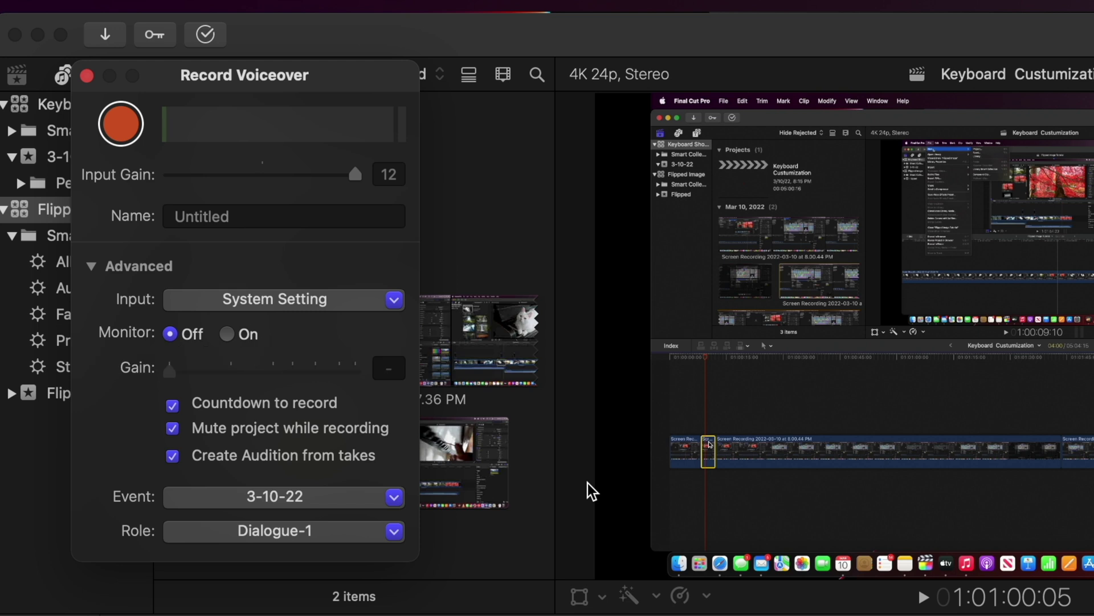
Close the Record Voiceover window and open the Command Editor
key("alt+super+8")
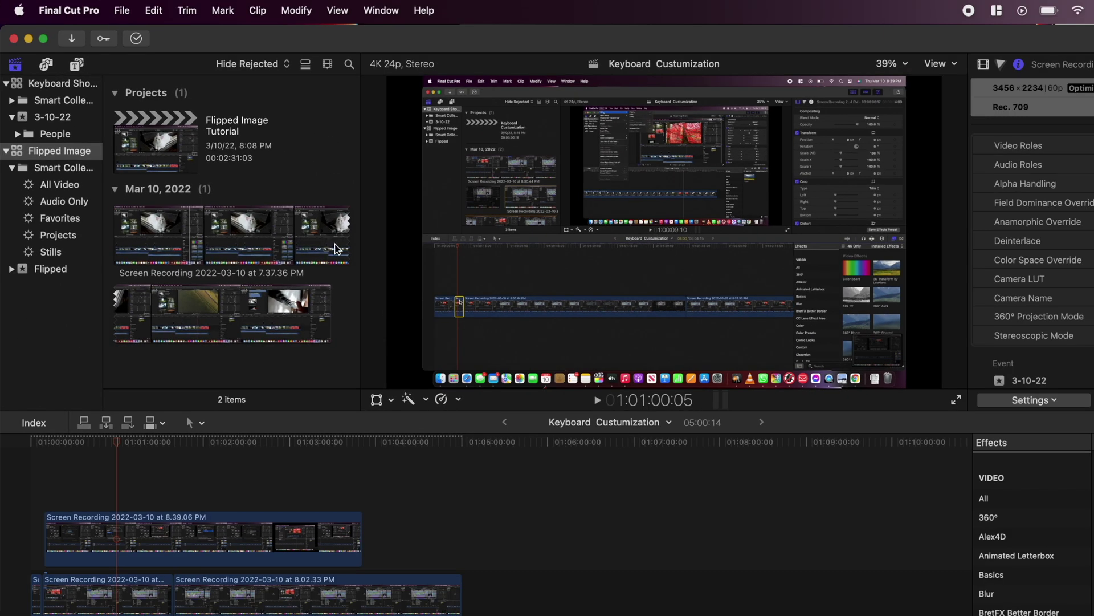
left_click(68, 10)
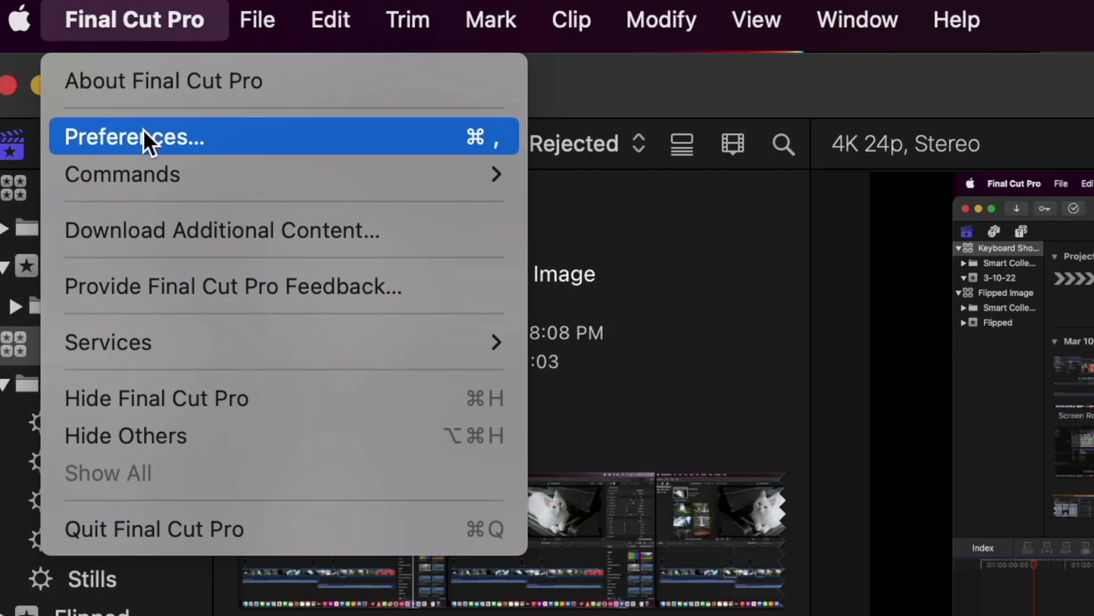
mouse_move(154, 173)
left_click(770, 171)
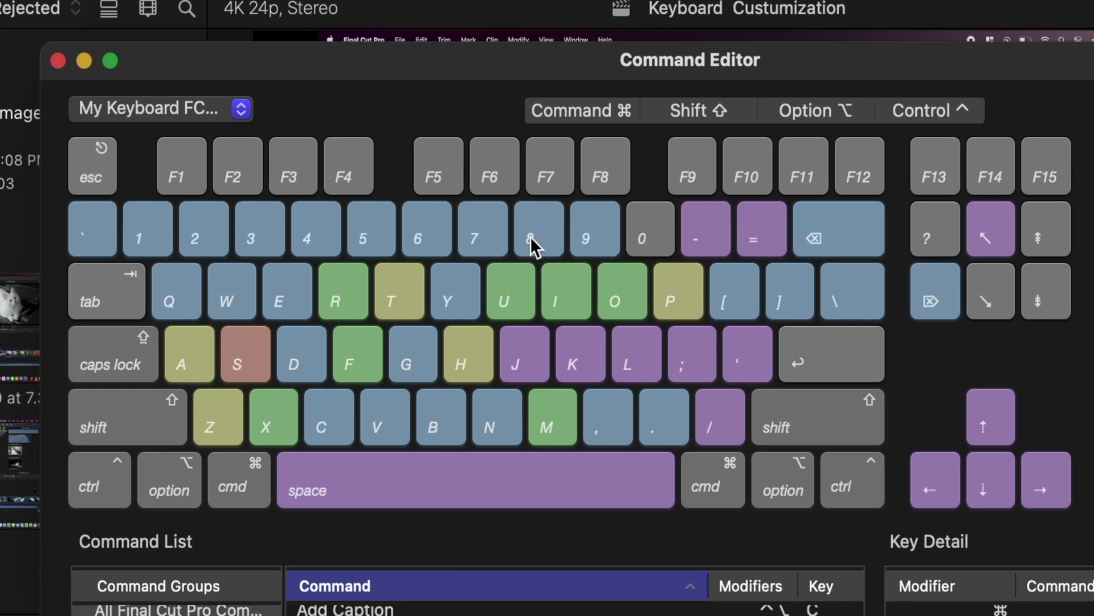
For key 8, move Cut and Switch to Viewer Angle 8 to Command and put Record Voiceover on plain 8
left_click(533, 240)
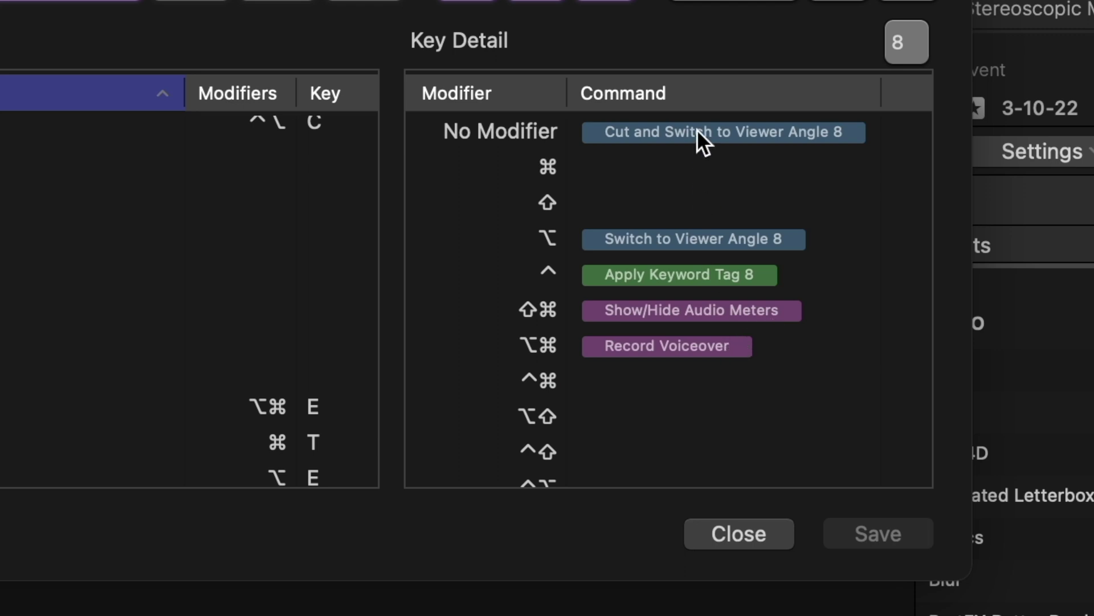
left_click_drag(696, 130, 703, 169)
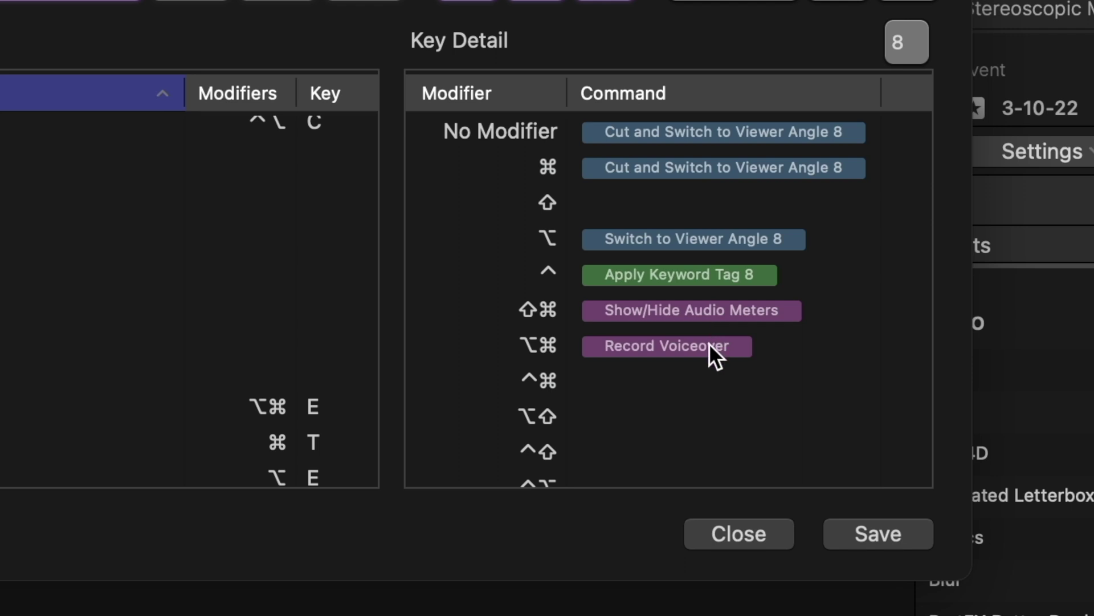
left_click_drag(709, 344, 717, 133)
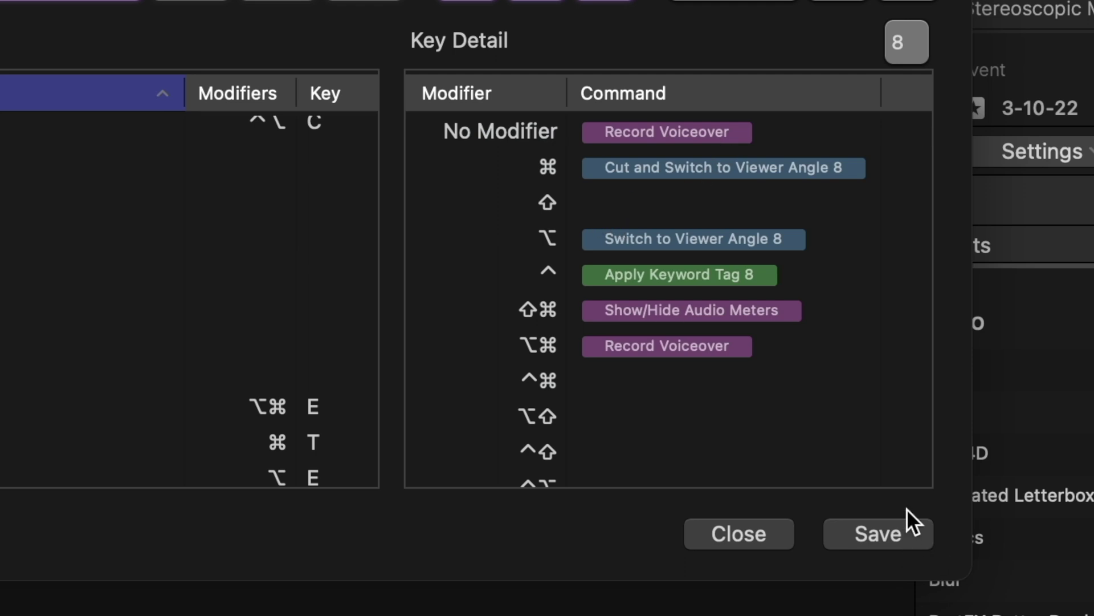
Save the command set, test 8 toggling Record Voiceover twice, then show the video scopes
left_click(880, 532)
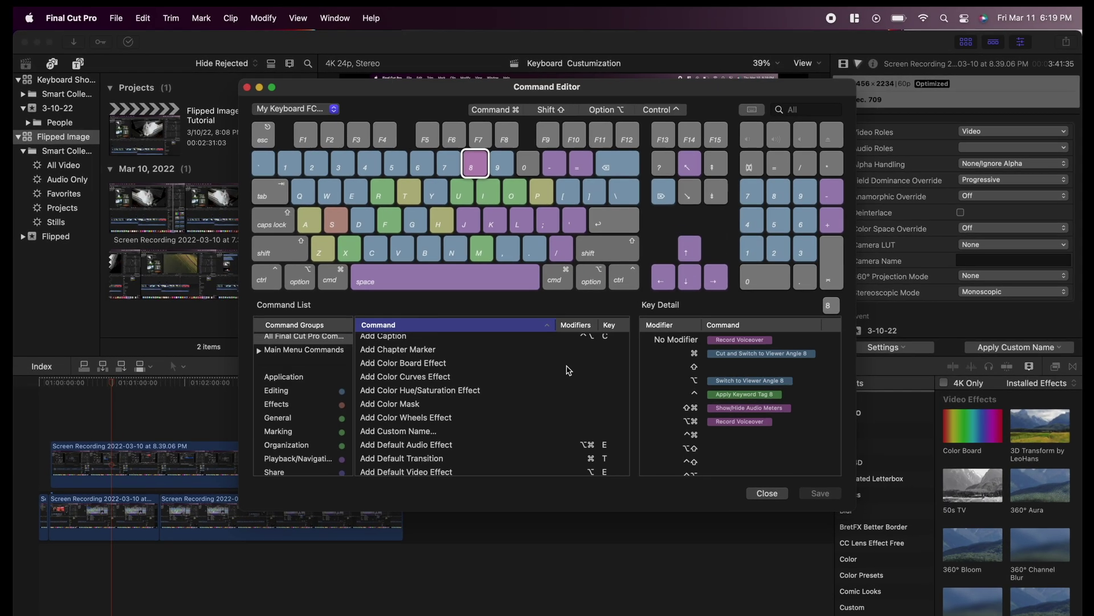
key("Escape")
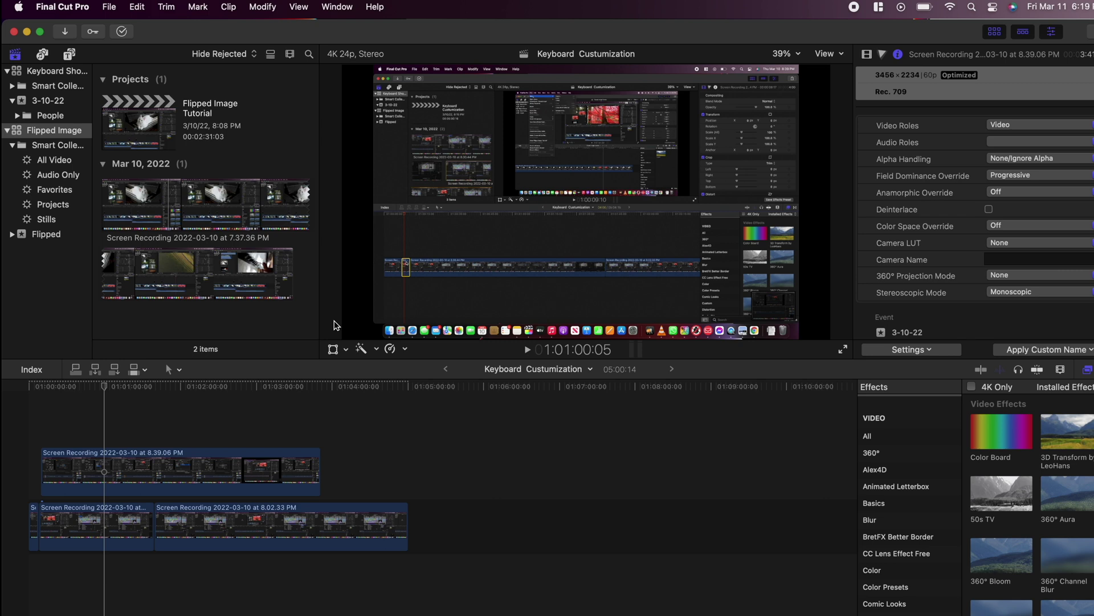
key("alt+super+8")
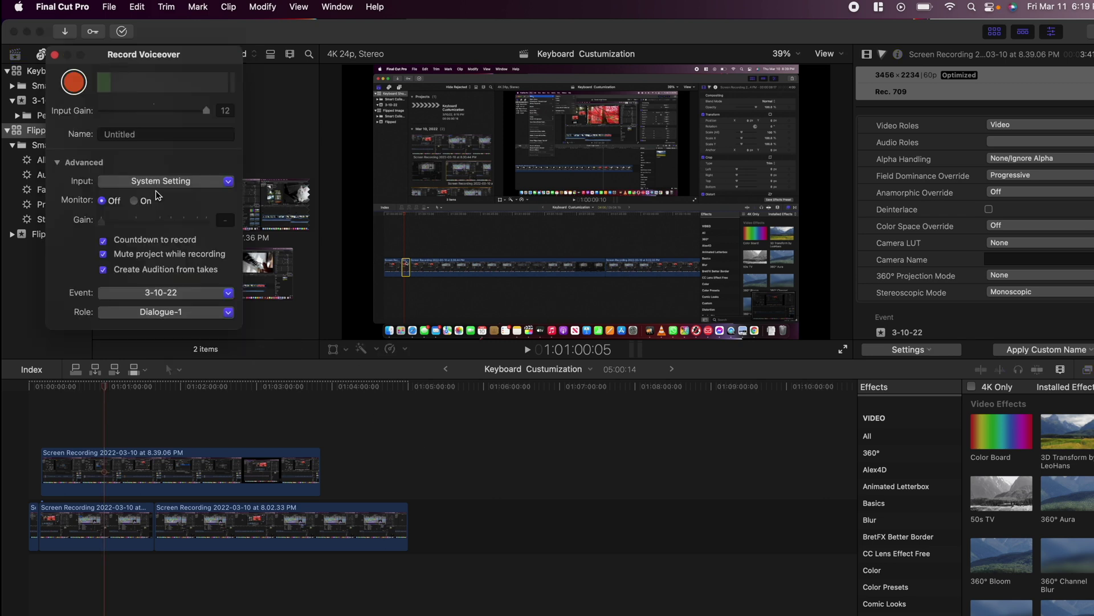
key("alt+super+8")
key("alt+super+8")
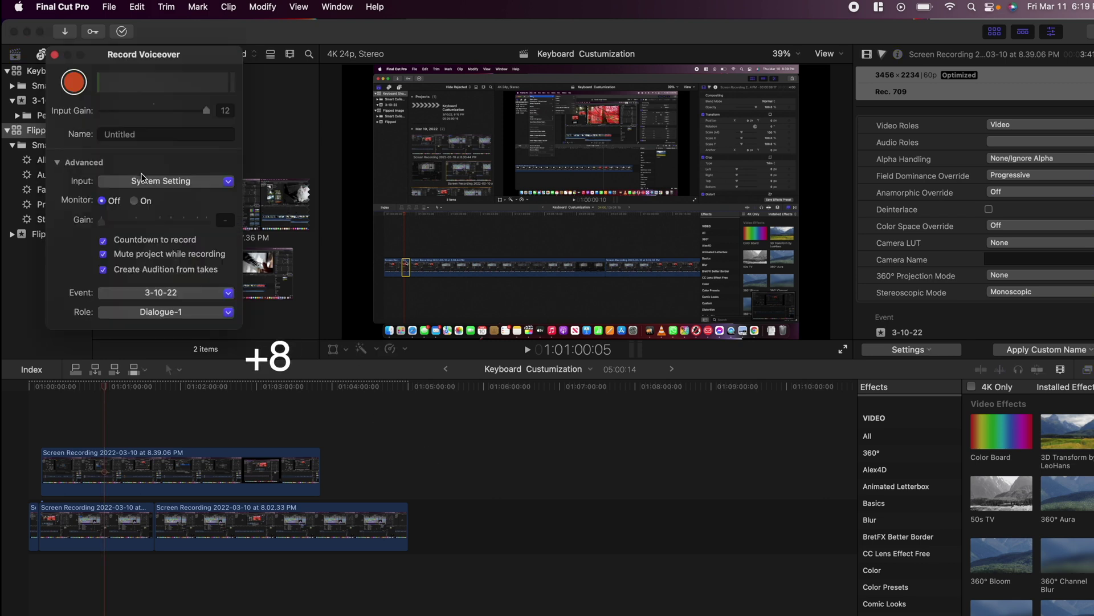
key("alt+super+8")
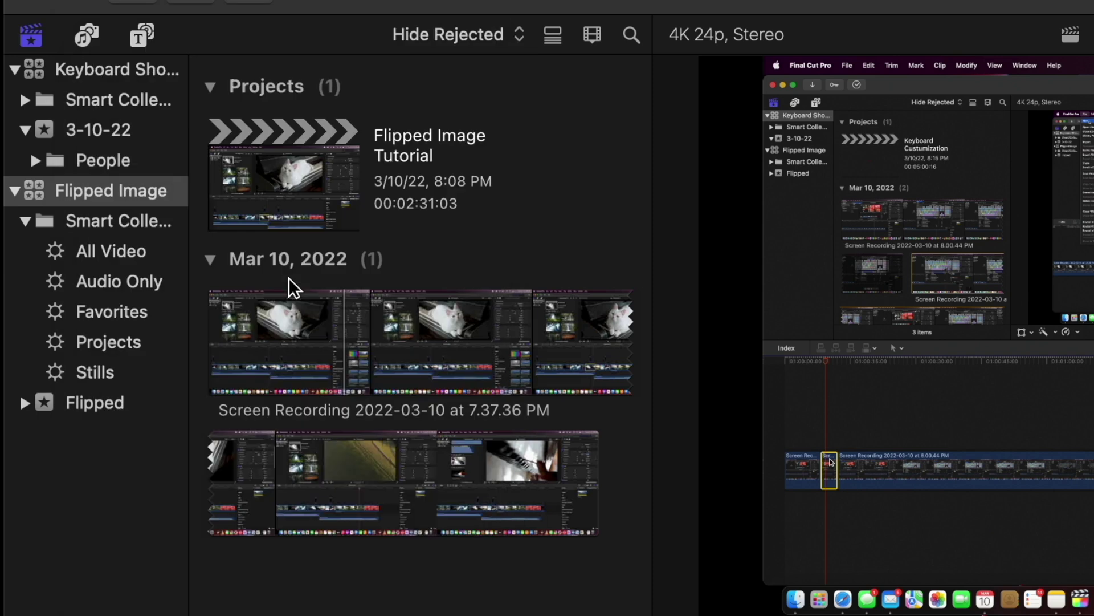
key("alt+super+8")
key("alt+super+8")
key("super+7")
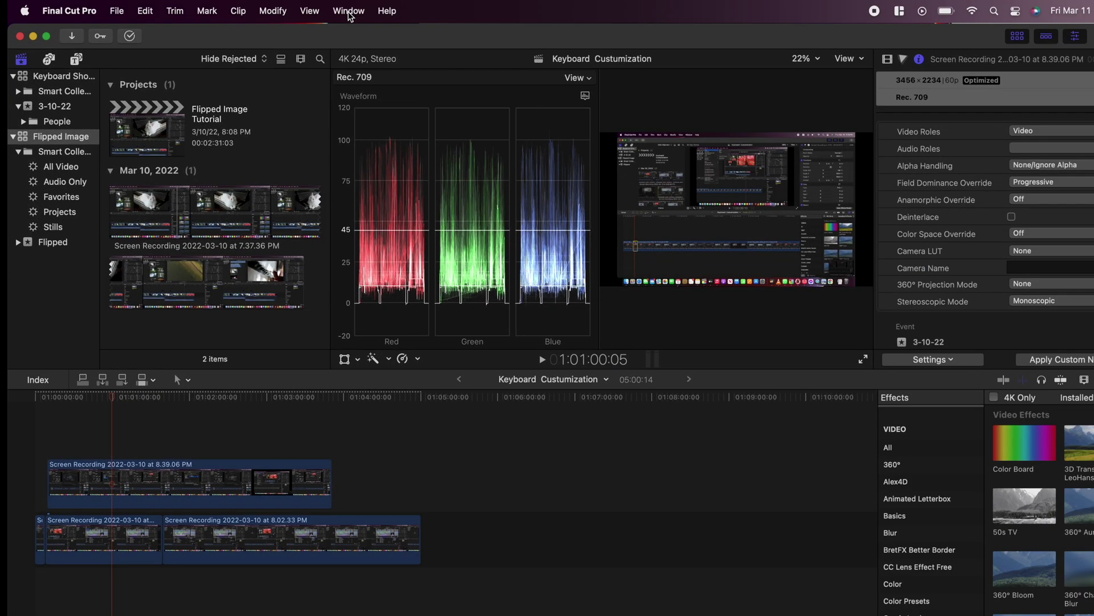
Hide the video scopes and open the Command Editor
key("super+7")
left_click(69, 11)
mouse_move(114, 70)
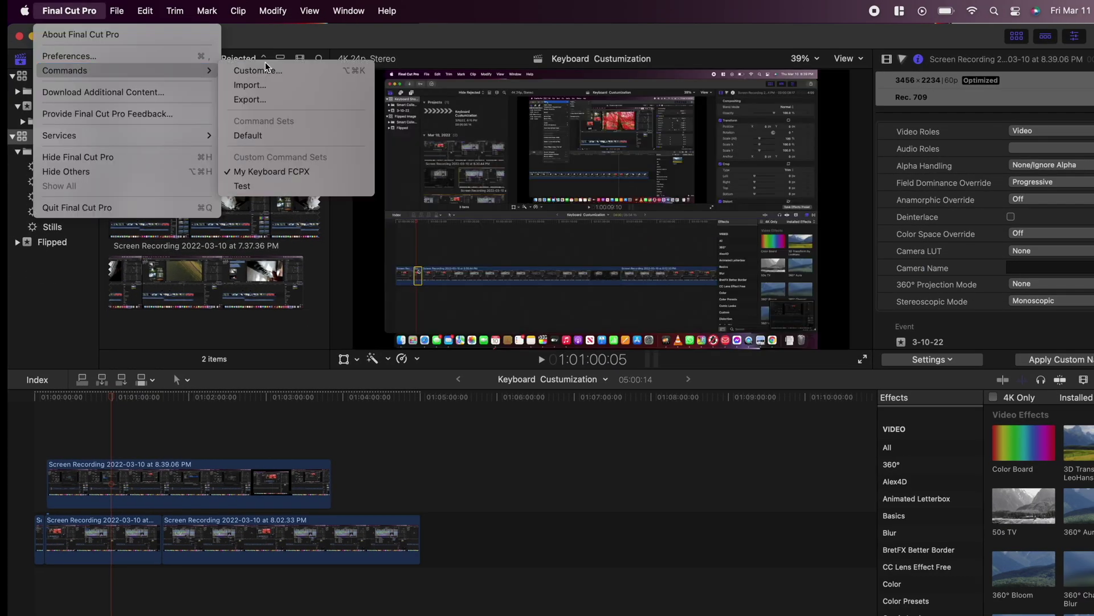
left_click(281, 71)
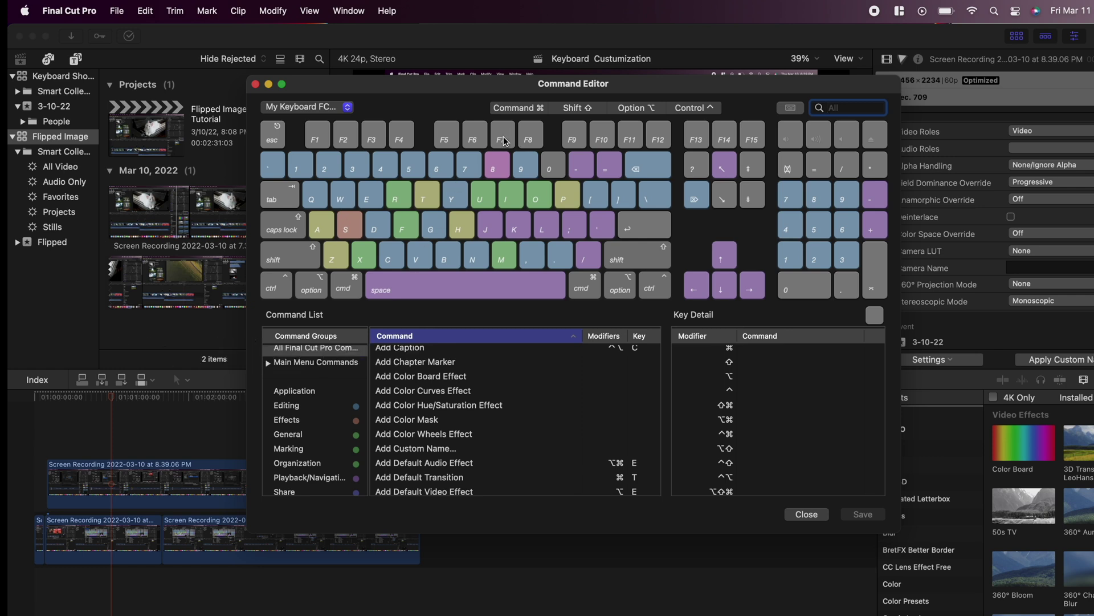
For key 7, move Cut and Switch to Viewer Angle 7 to a modifier, give plain 7 Show/Hide Video Scopes, and save
left_click(467, 166)
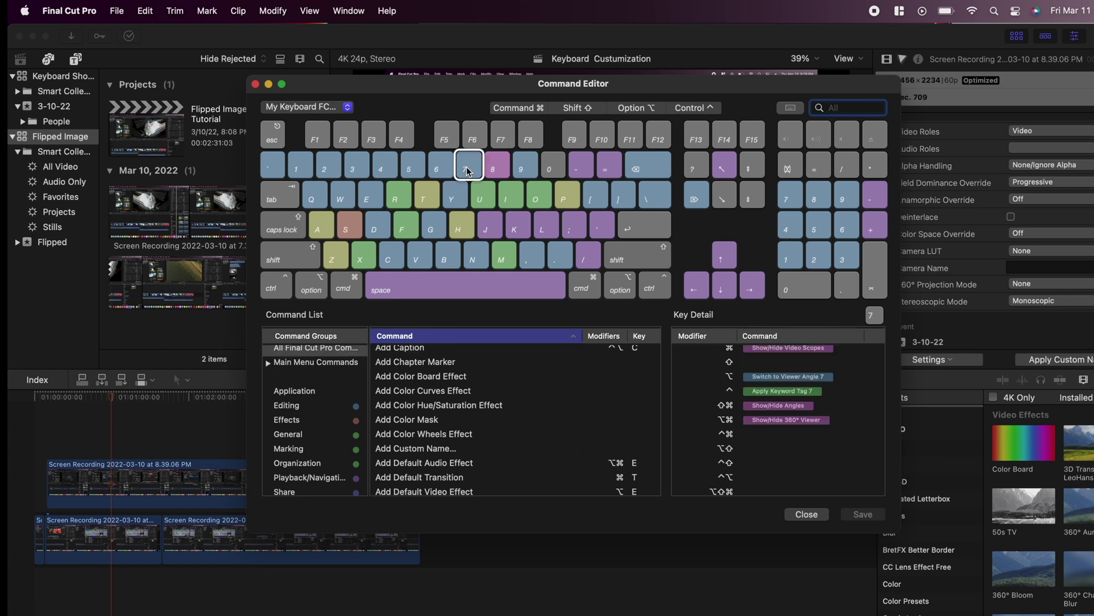
scroll(743, 403, "up", 1)
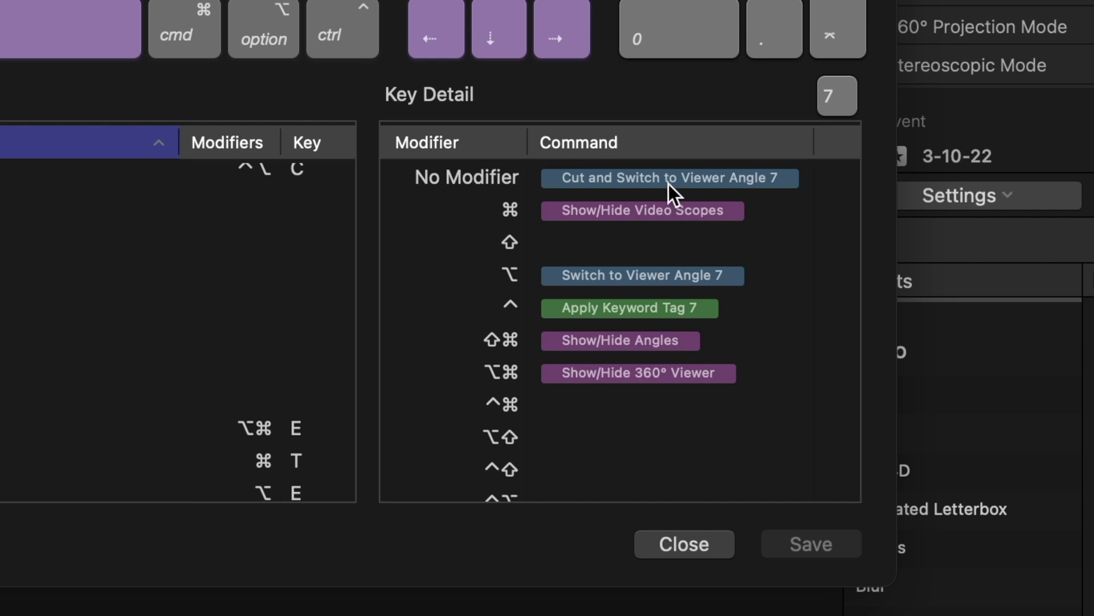
left_click_drag(666, 183, 675, 248)
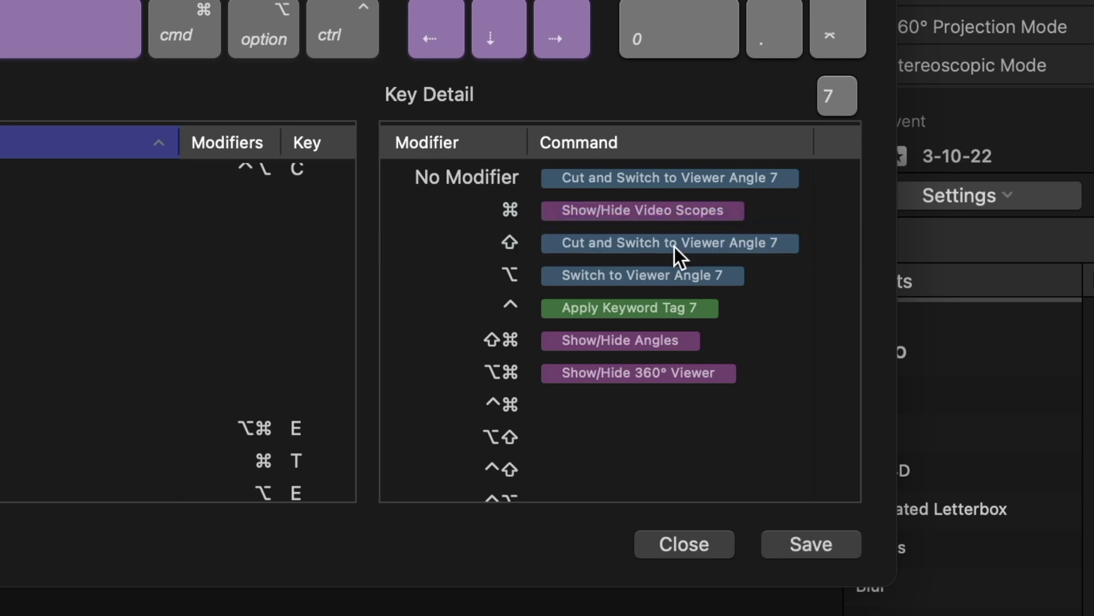
left_click_drag(661, 209, 657, 183)
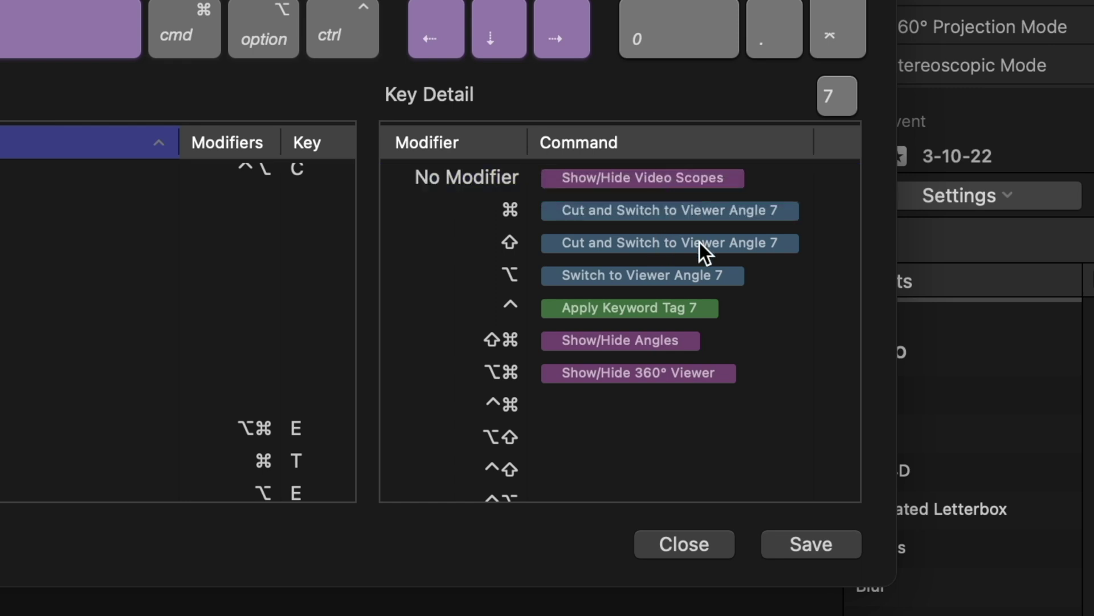
left_click(801, 550)
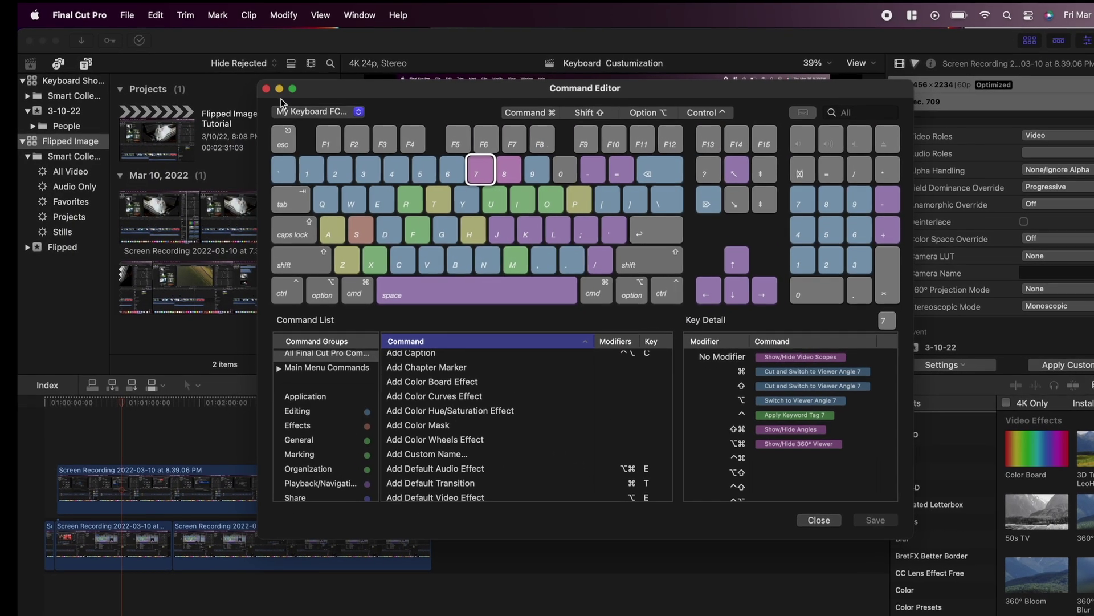
Close the Command Editor and toggle the video scopes on and off with 7, ending hidden
left_click(266, 88)
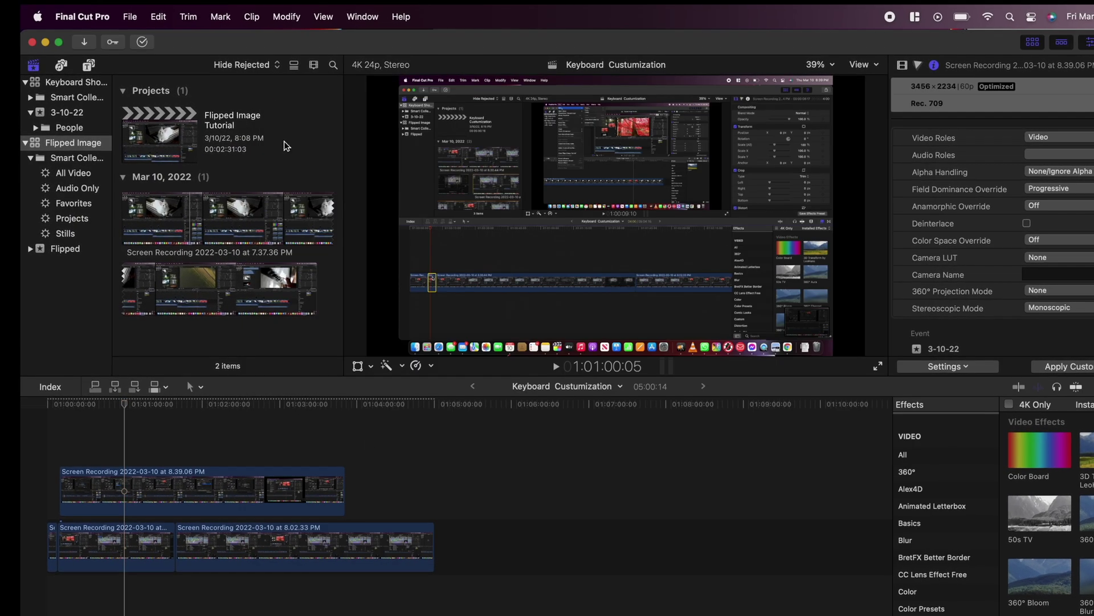
key("super+7")
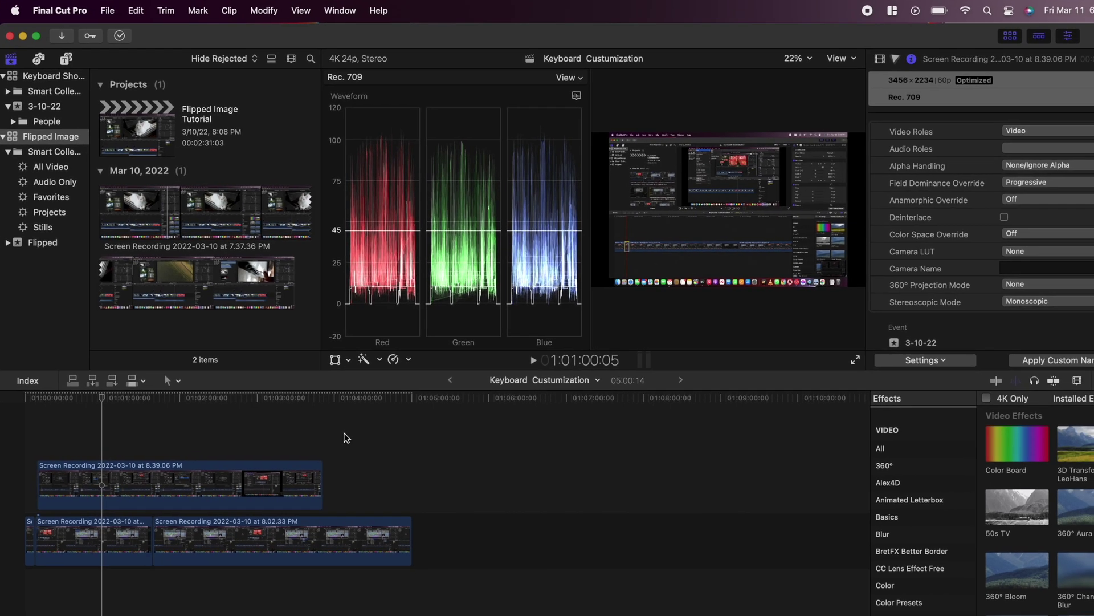
key("super+7")
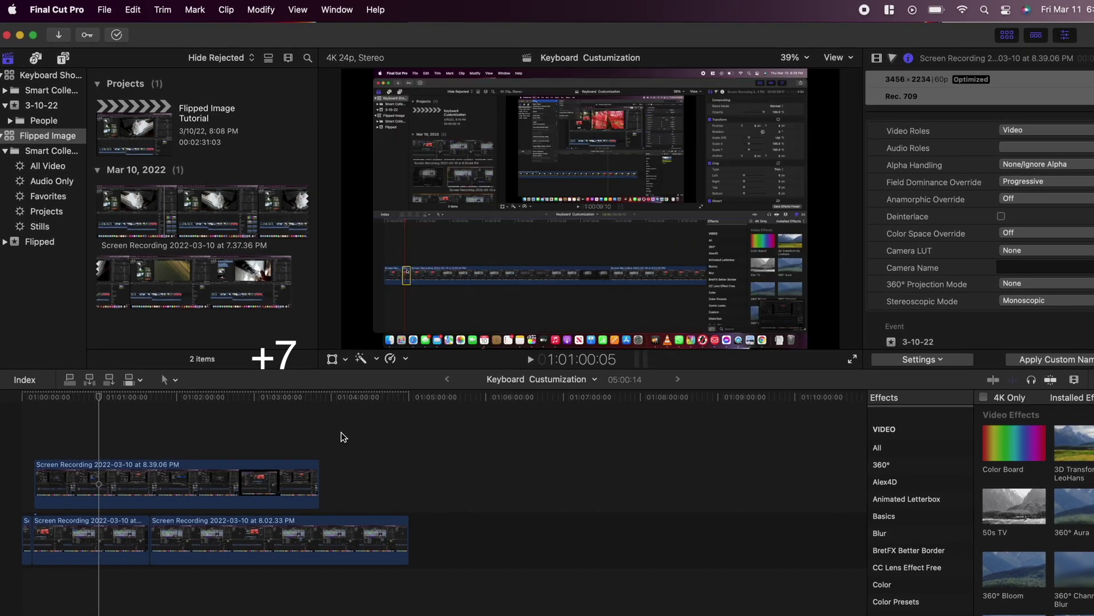
key("super+7")
key("super+7")
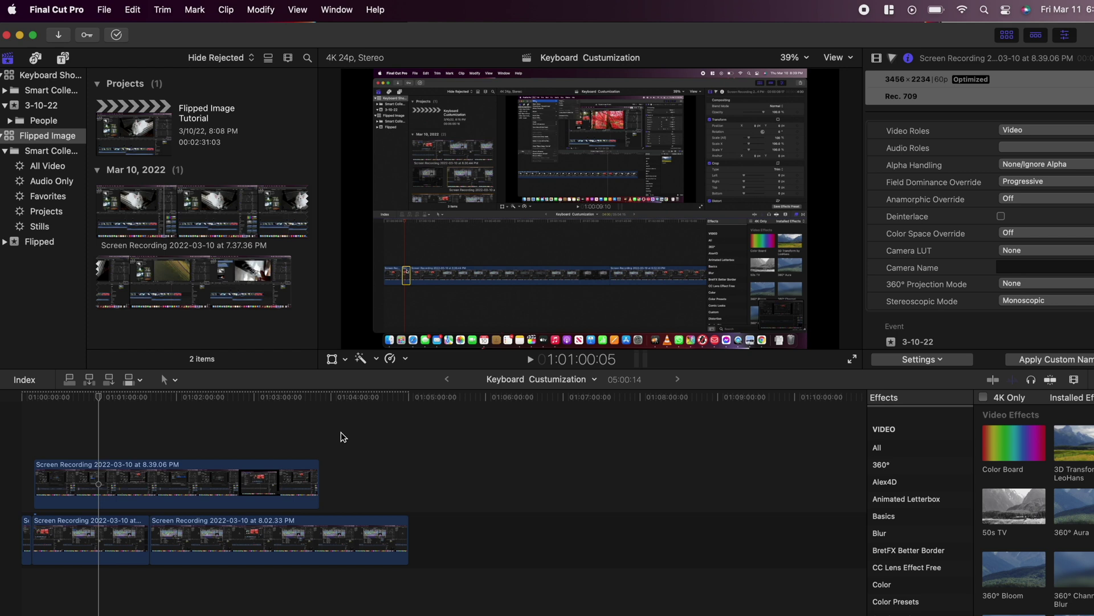
key("super+7")
key("super+7")
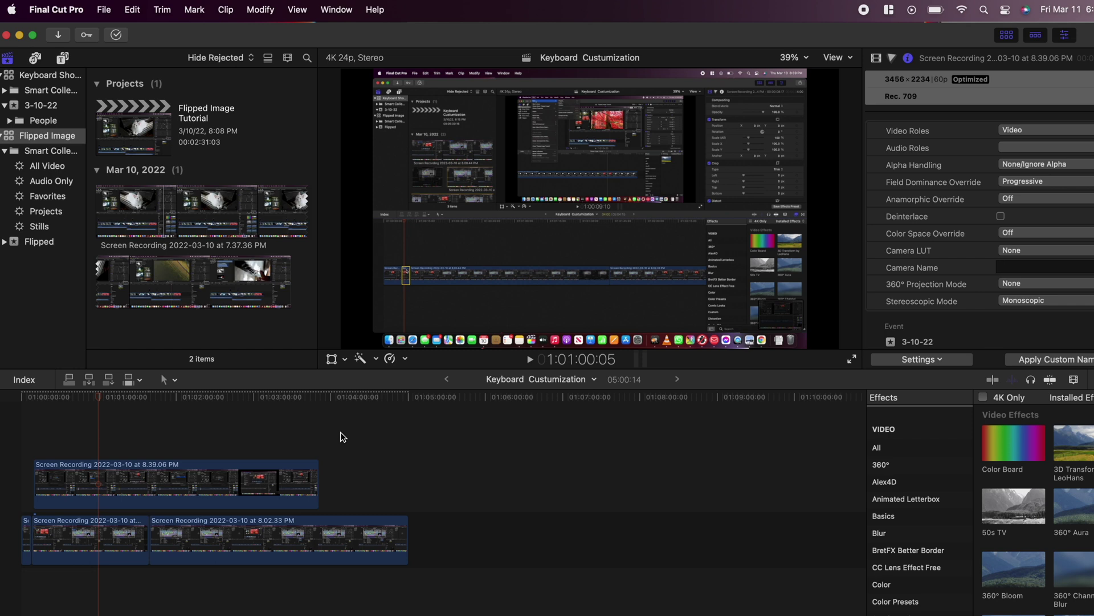
Show the video scopes and apply Automatic Speed to clip C2476 from the Retime menu
key("super+7")
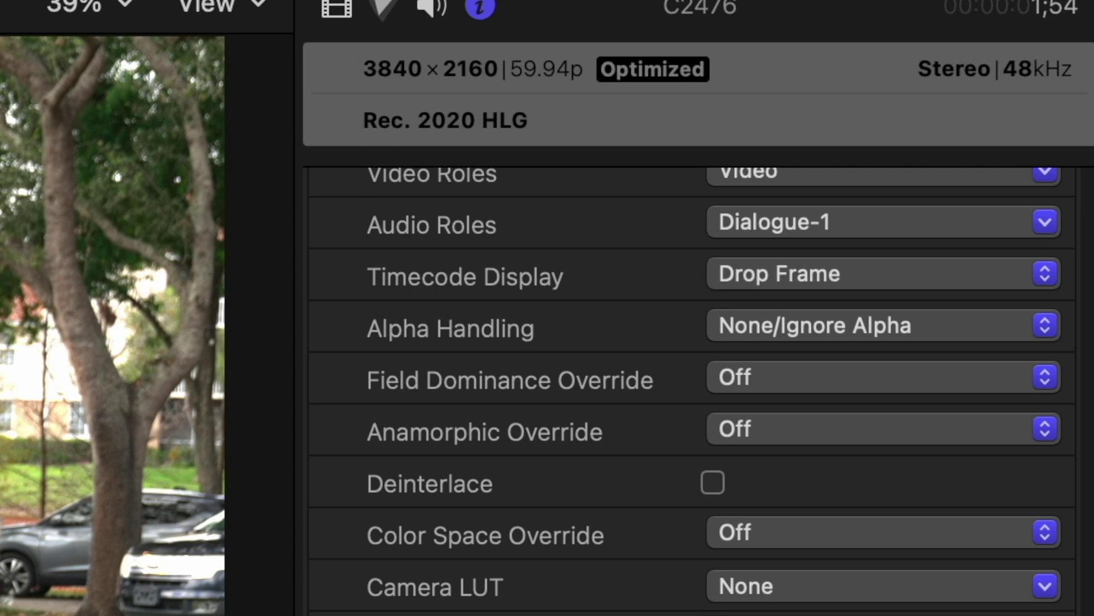
left_click(350, 341)
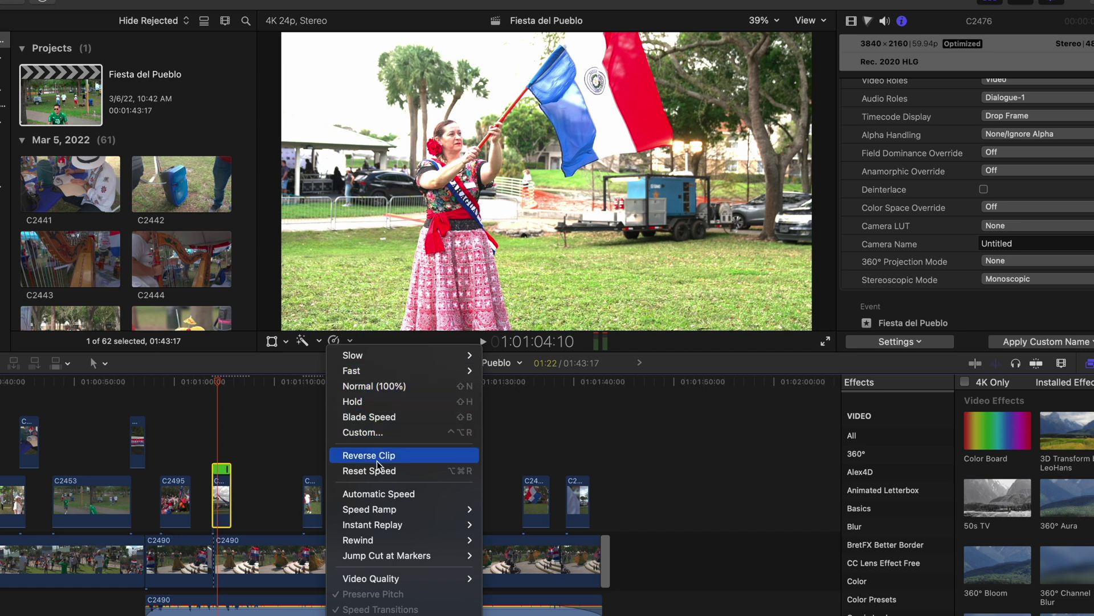
left_click(378, 494)
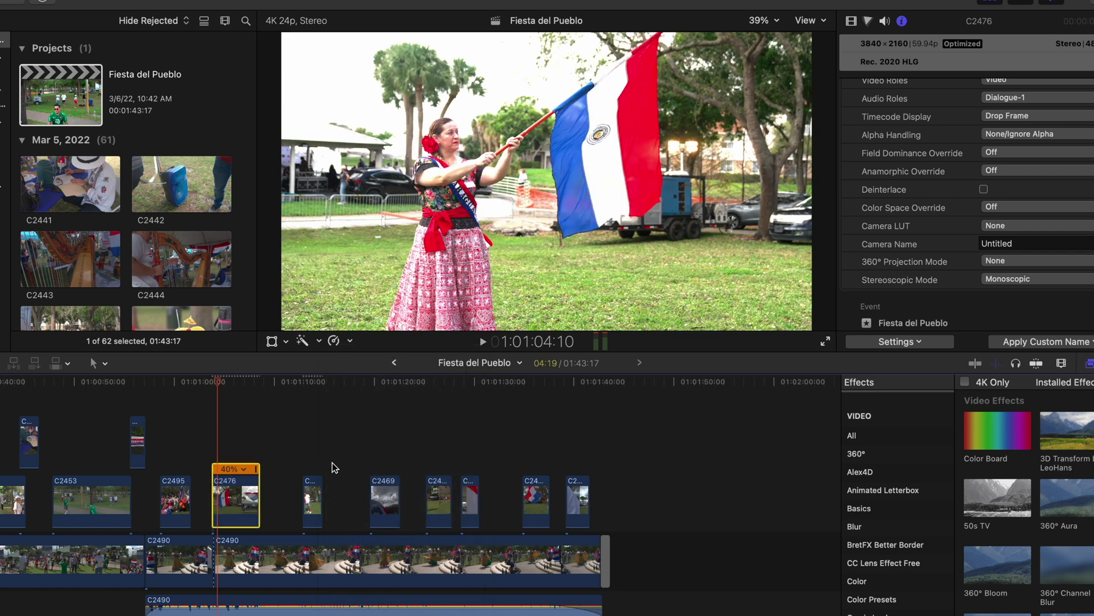
Undo, reapply Automatic Speed to C2476, then reset it to Normal (100%)
key("super+z")
left_click(351, 341)
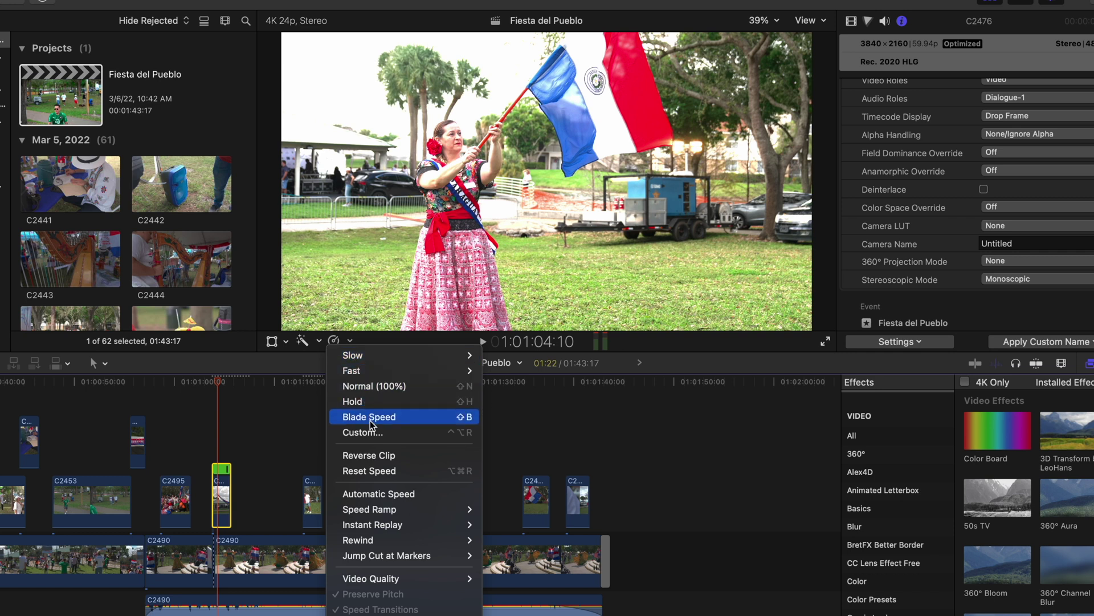
left_click(377, 494)
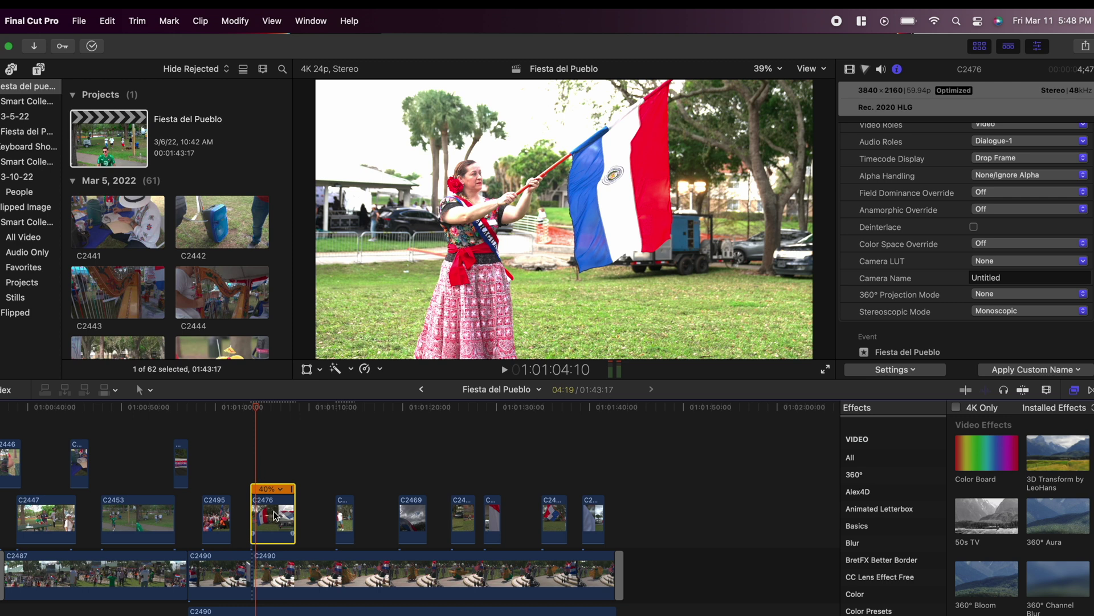
left_click(380, 370)
left_click(393, 412)
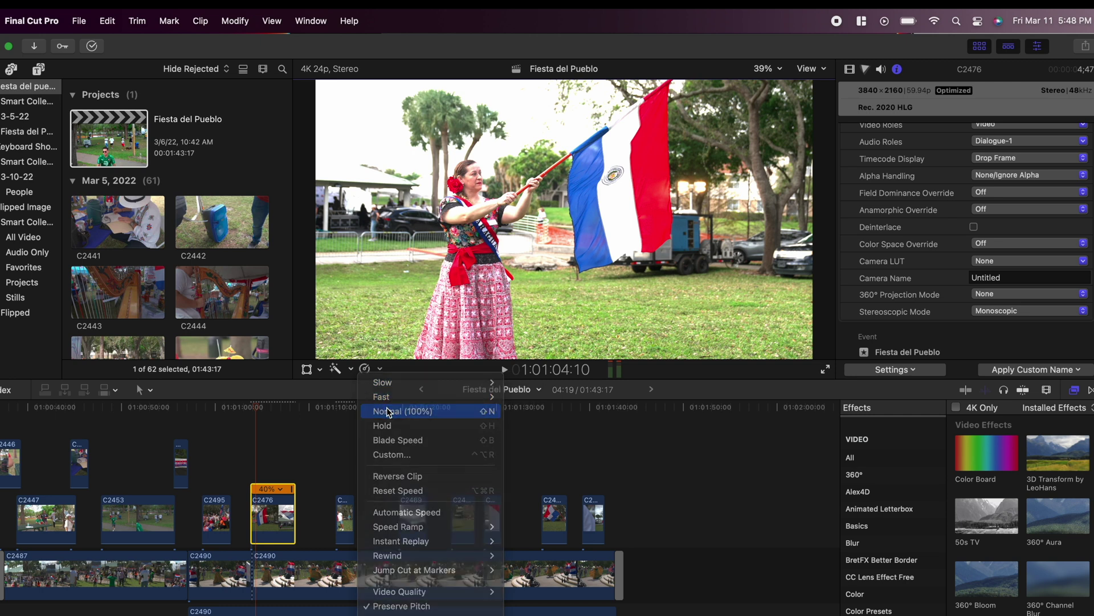
Open the Command Editor and show the commands assigned to the S key
left_click(31, 21)
mouse_move(49, 87)
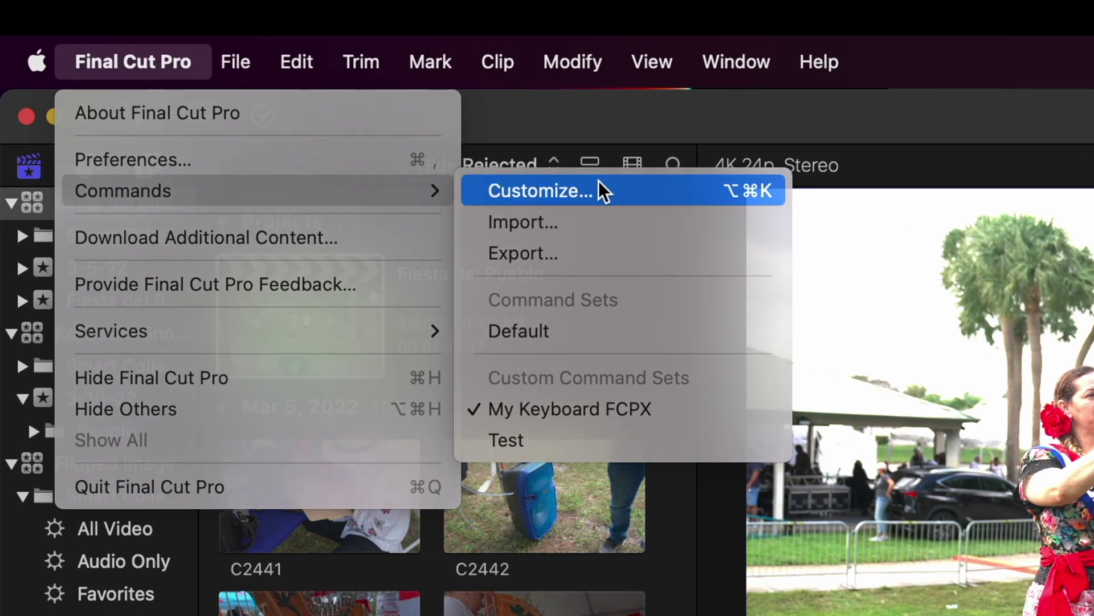
left_click(592, 191)
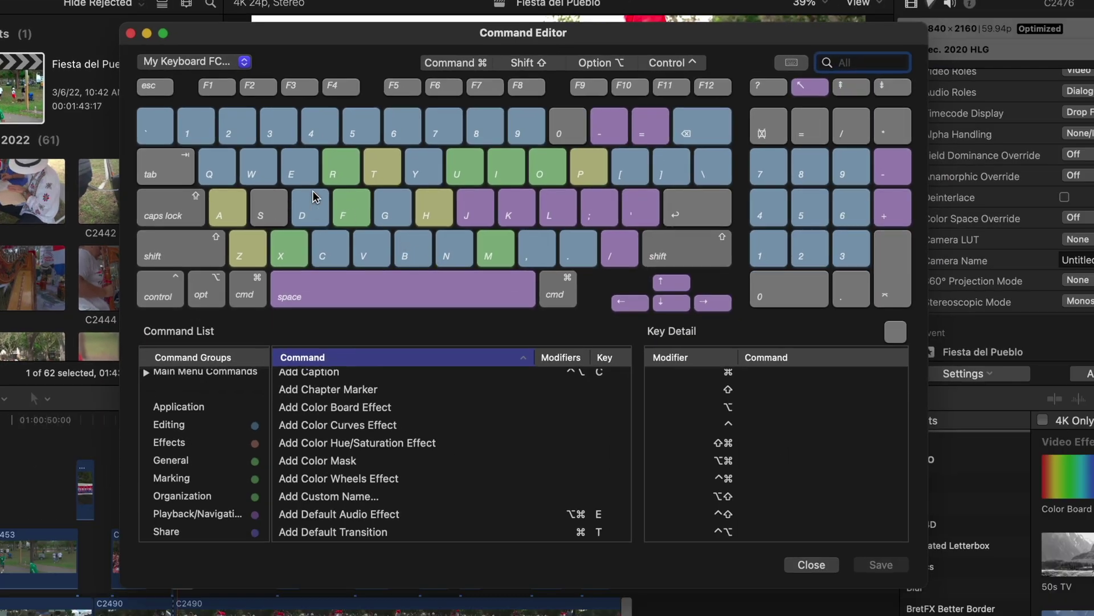
left_click(278, 219)
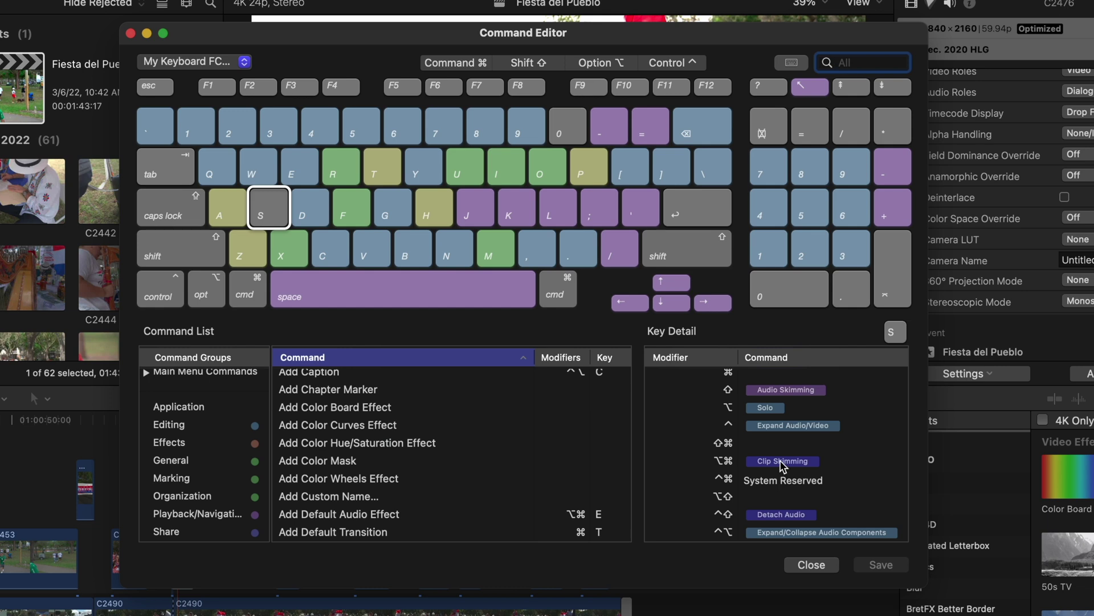
scroll(781, 464, "up", 2)
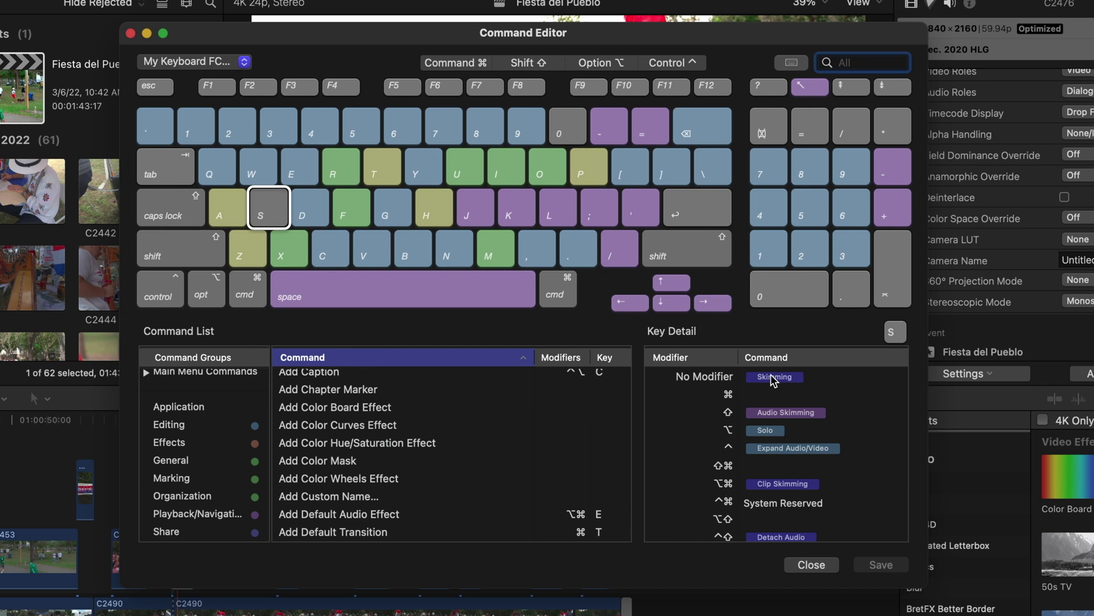
left_click(774, 381)
Search 'auto', put Automatic Speed on unmodified S, and save the command set
left_click(863, 62)
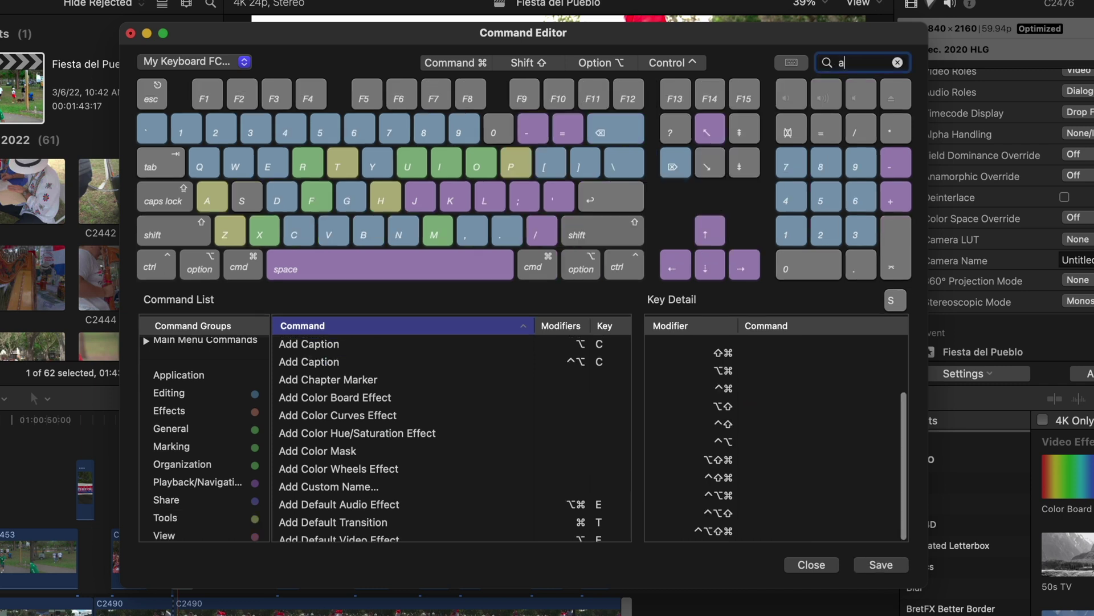
type("auto")
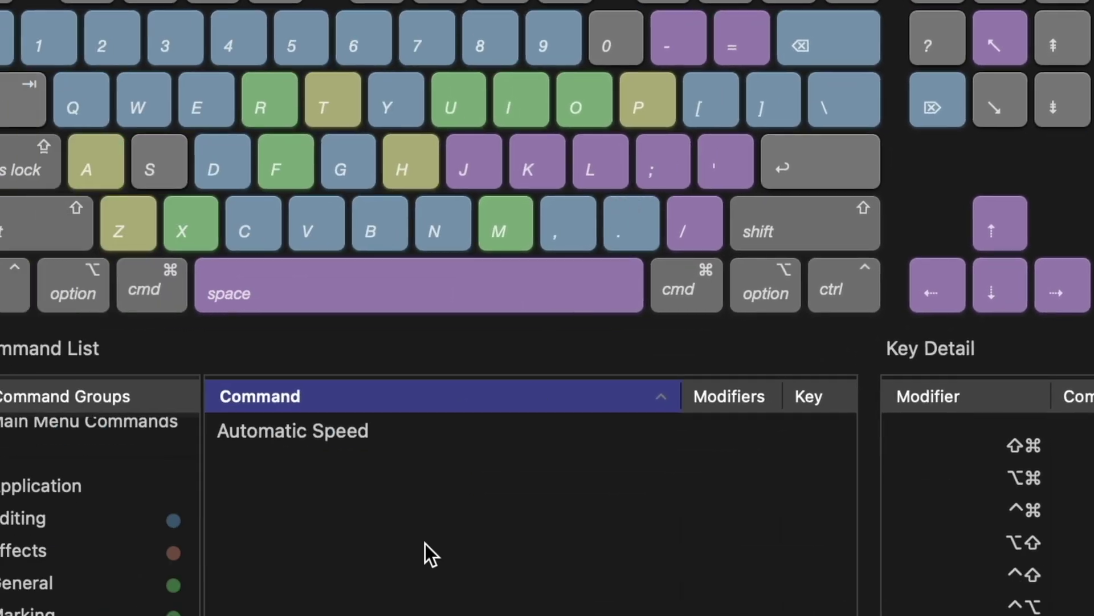
left_click_drag(319, 432, 165, 177)
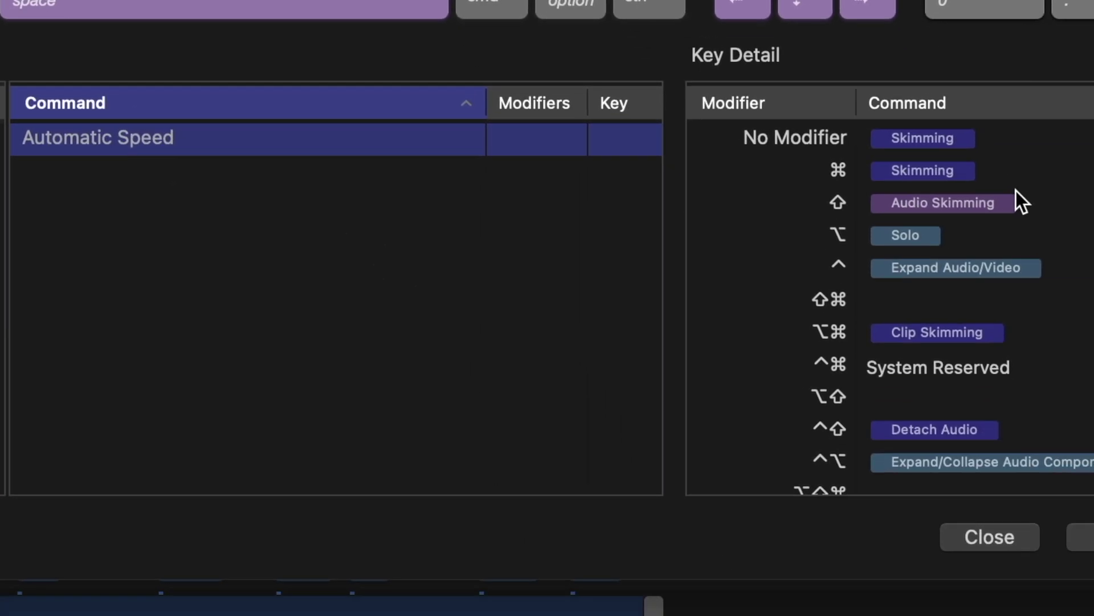
left_click_drag(98, 137, 949, 140)
left_click(1083, 536)
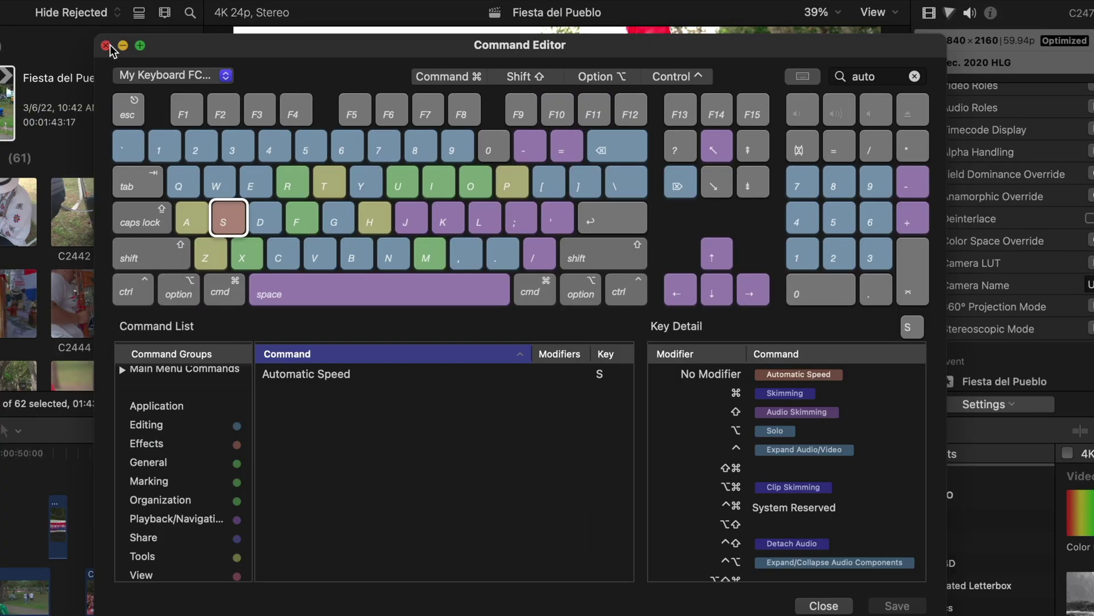
Close the Command Editor and press S on clip C2476 to slow it to 40%
left_click(107, 45)
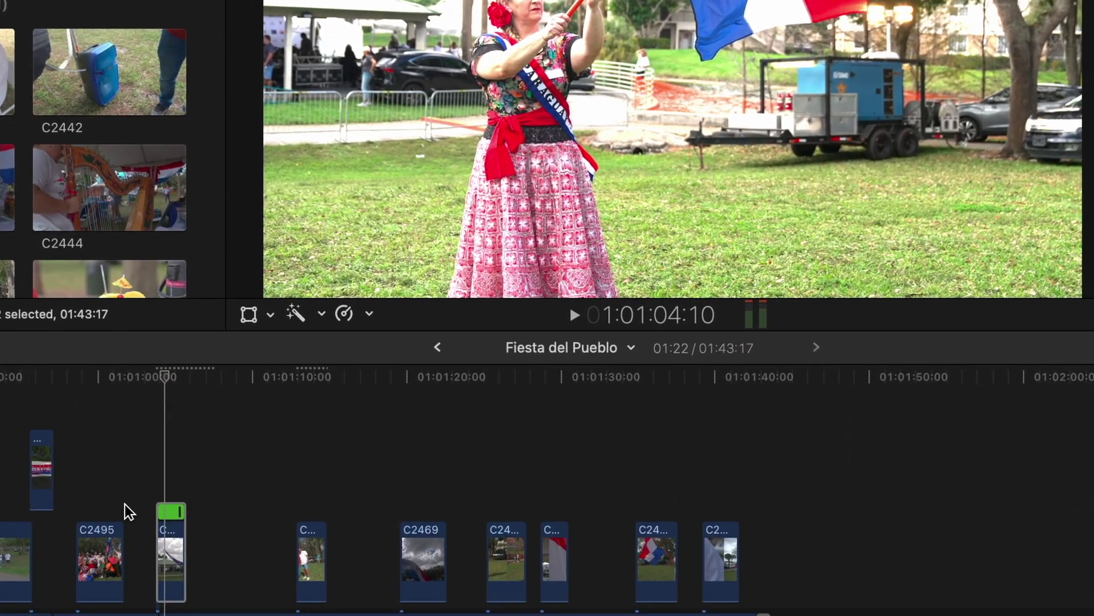
left_click(173, 521)
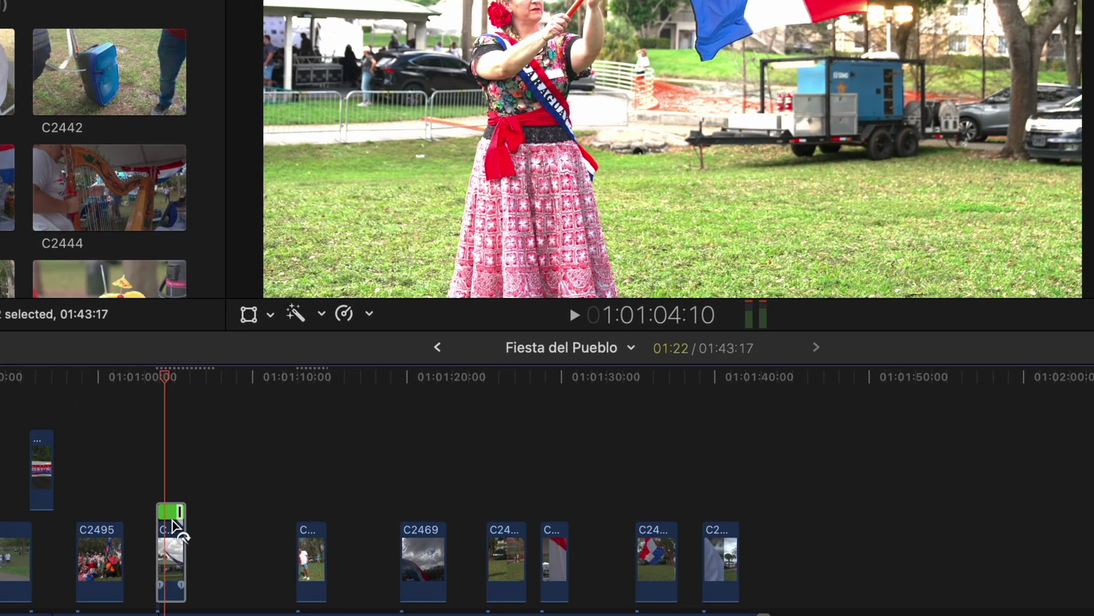
key("s")
key("s")
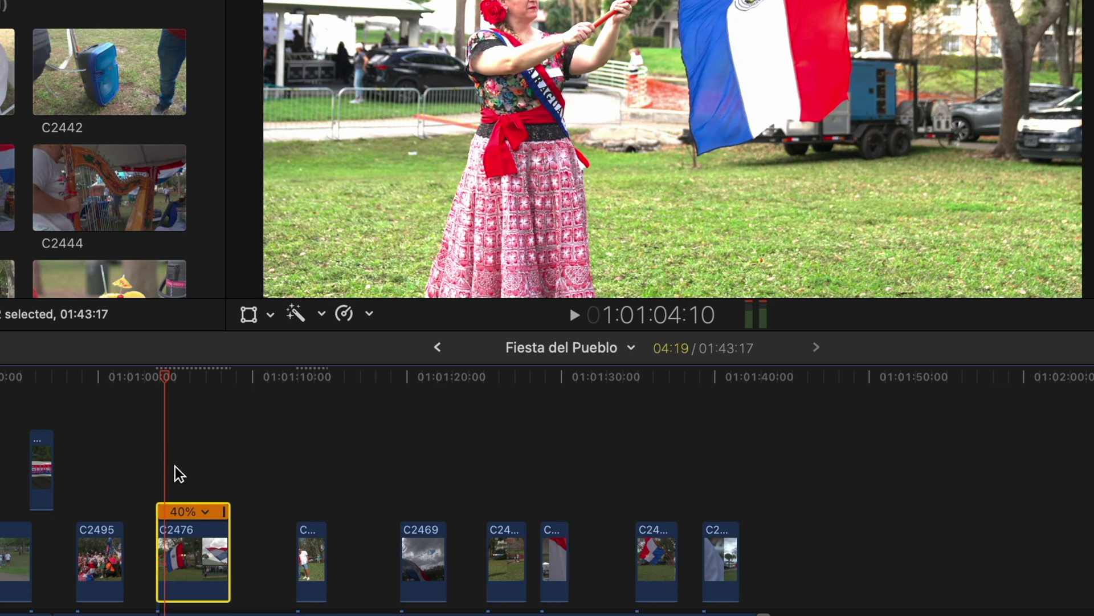
Play the retimed clip, stop, return the playhead to its start, and play it again
key("space")
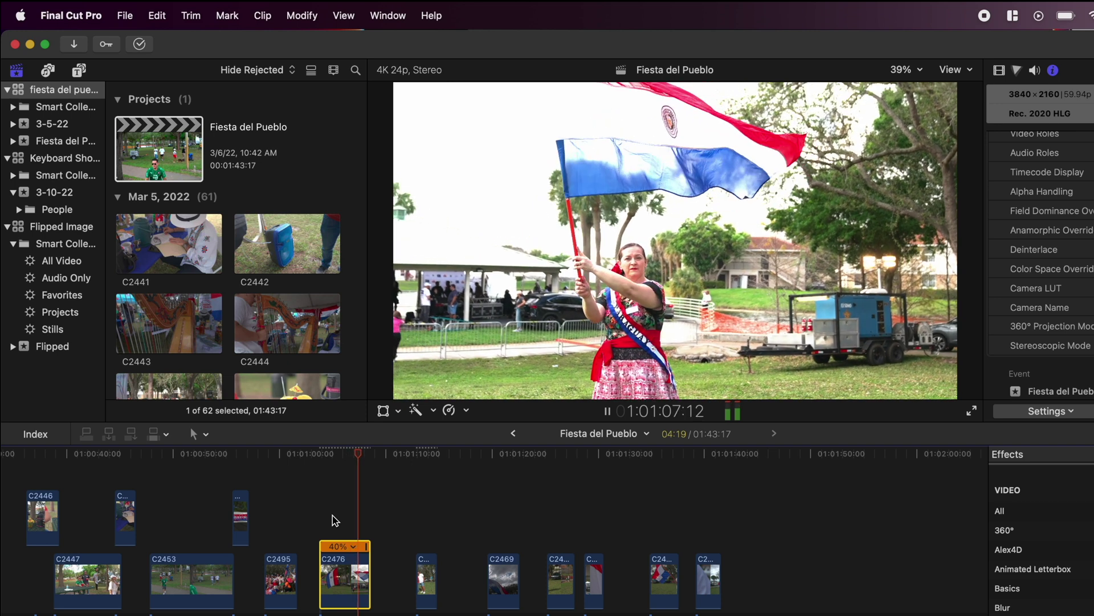
key("space")
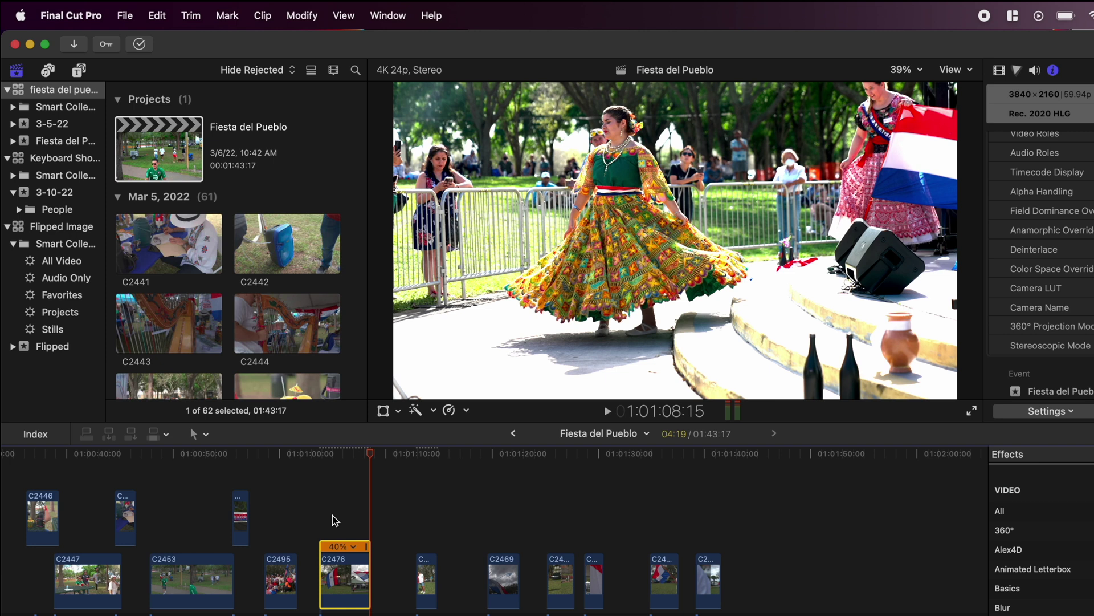
left_click(329, 530)
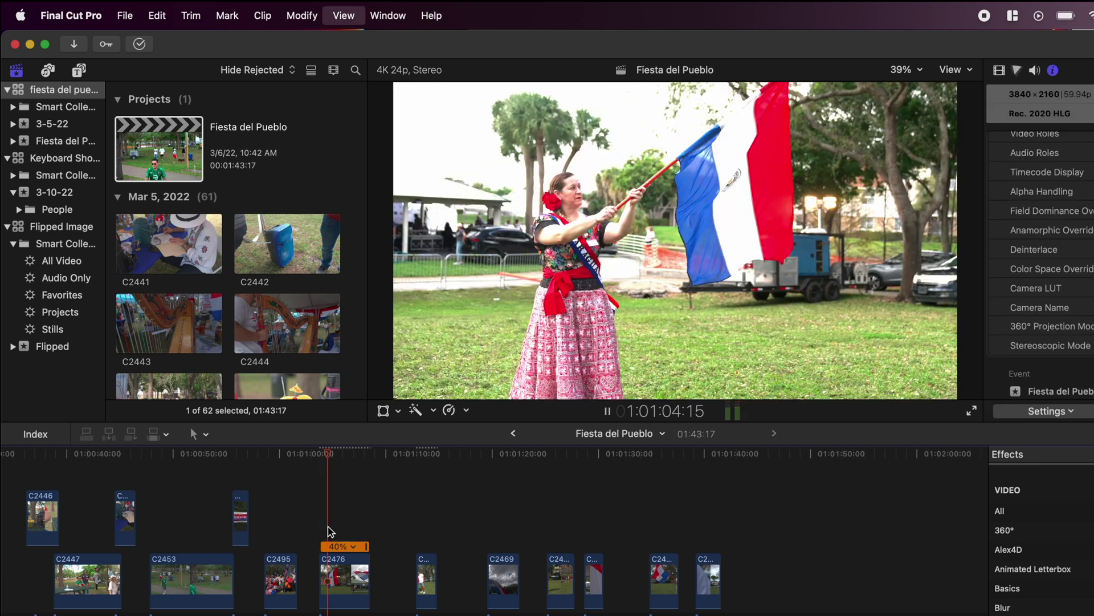
key("space")
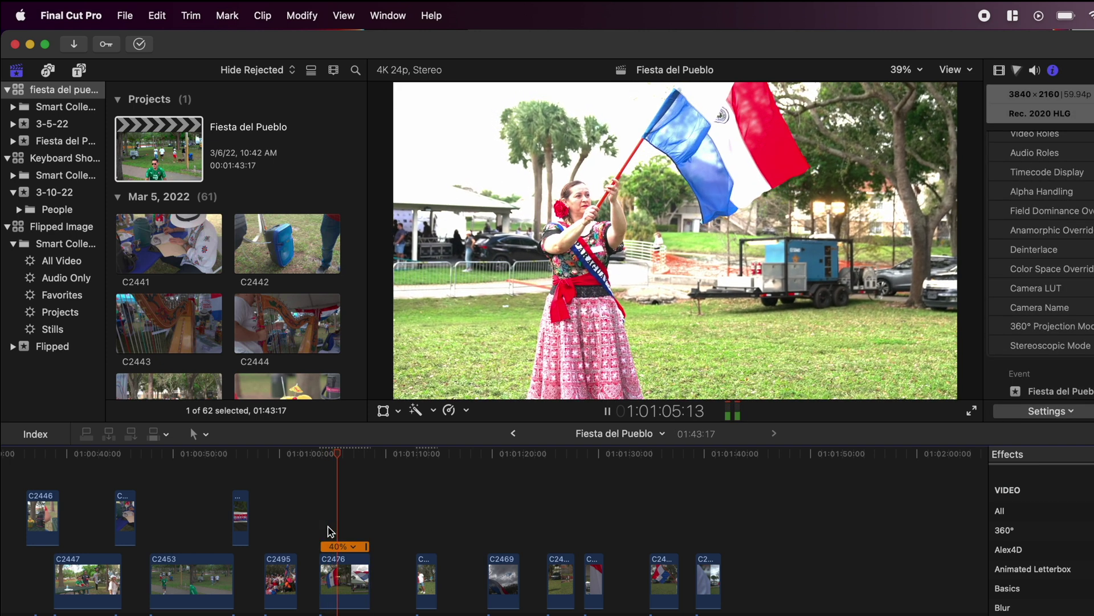